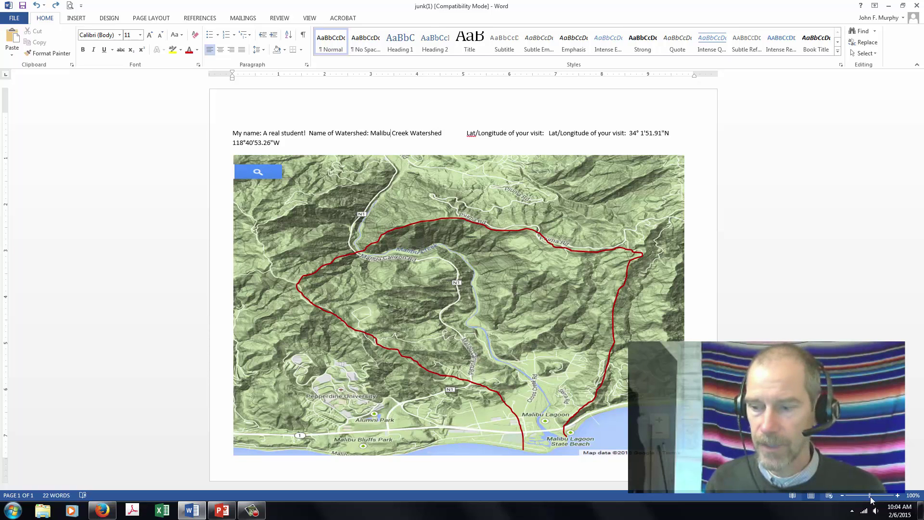
Zoom to about 196%, select the map picture, and scroll to inspect the red watershed boundary
{"action": "left_click_drag", "start_coordinate": [872, 496], "coordinate": [877, 496]}
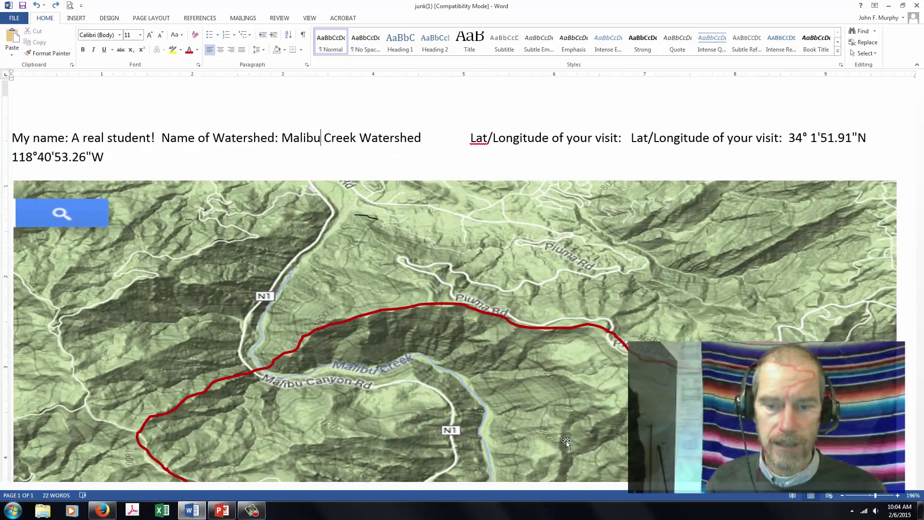
{"action": "scroll", "coordinate": [564, 439], "scroll_direction": "down", "scroll_amount": 3}
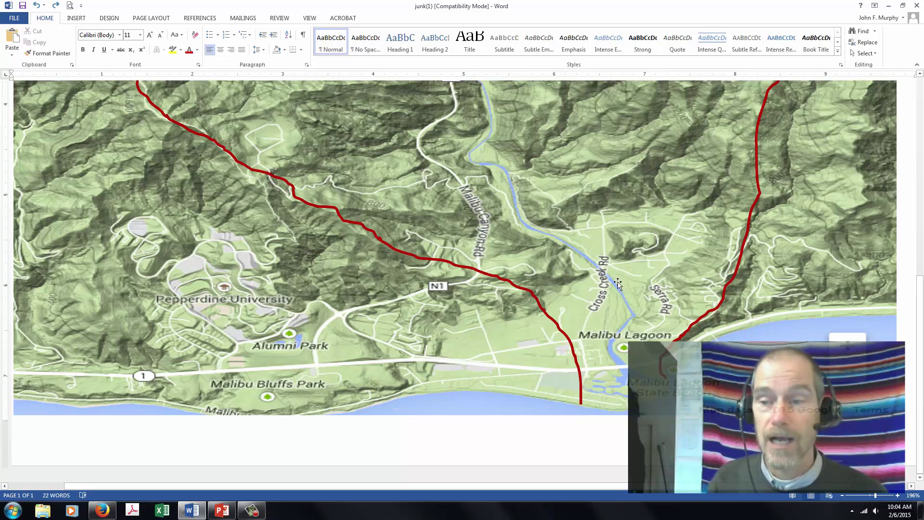
{"action": "left_click", "coordinate": [420, 222]}
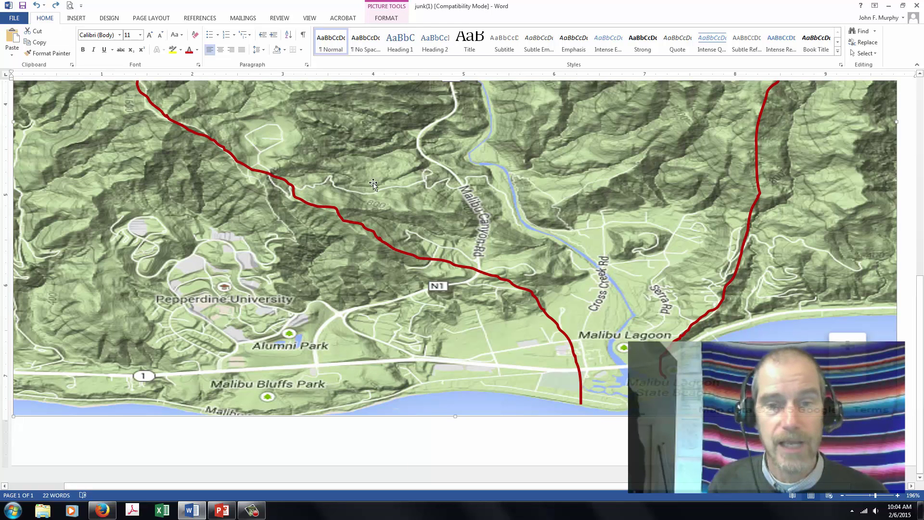
{"action": "scroll", "coordinate": [460, 198], "scroll_direction": "up", "scroll_amount": 1}
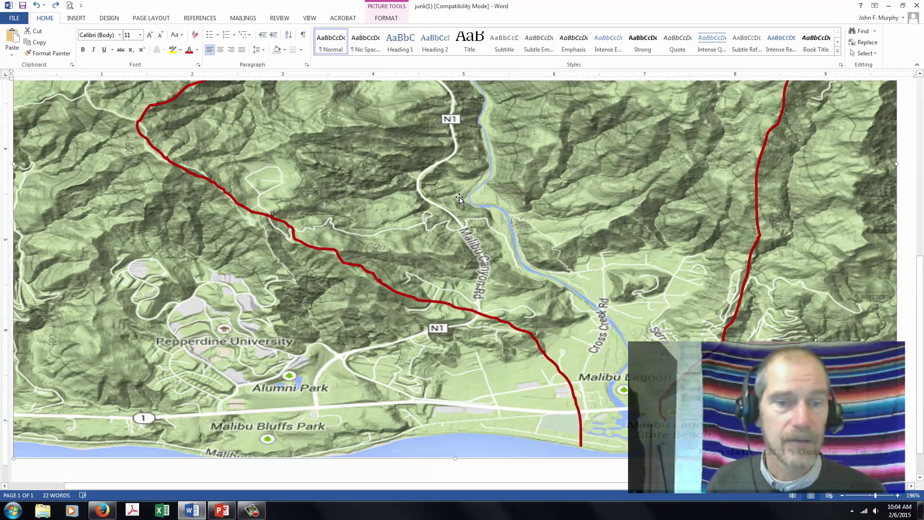
{"action": "scroll", "coordinate": [153, 156], "scroll_direction": "up", "scroll_amount": 3}
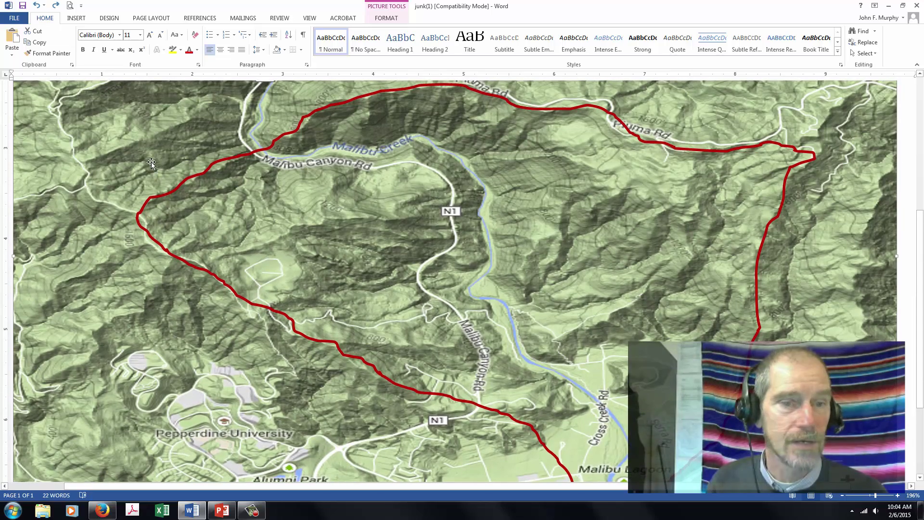
{"action": "scroll", "coordinate": [157, 178], "scroll_direction": "up", "scroll_amount": 2}
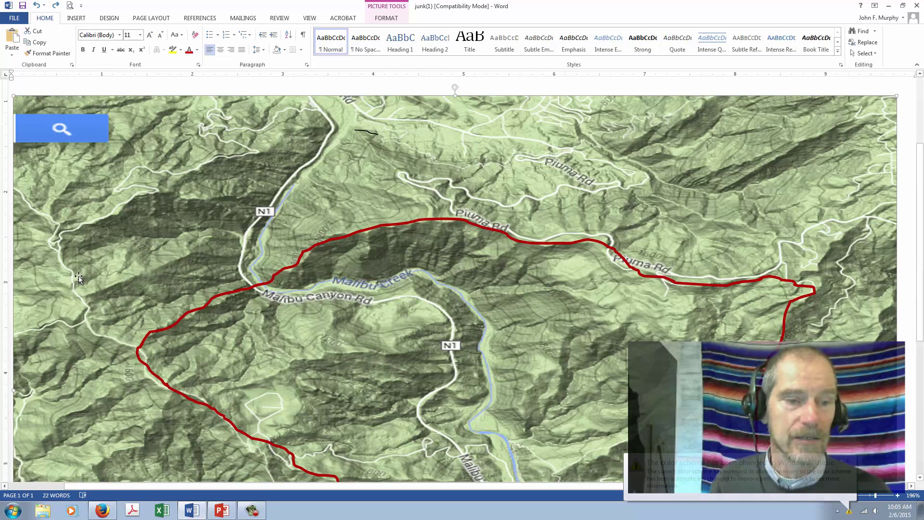
Scroll over the map, then return to 100% zoom to view the whole page
{"action": "scroll", "coordinate": [161, 210], "scroll_direction": "up", "scroll_amount": 3}
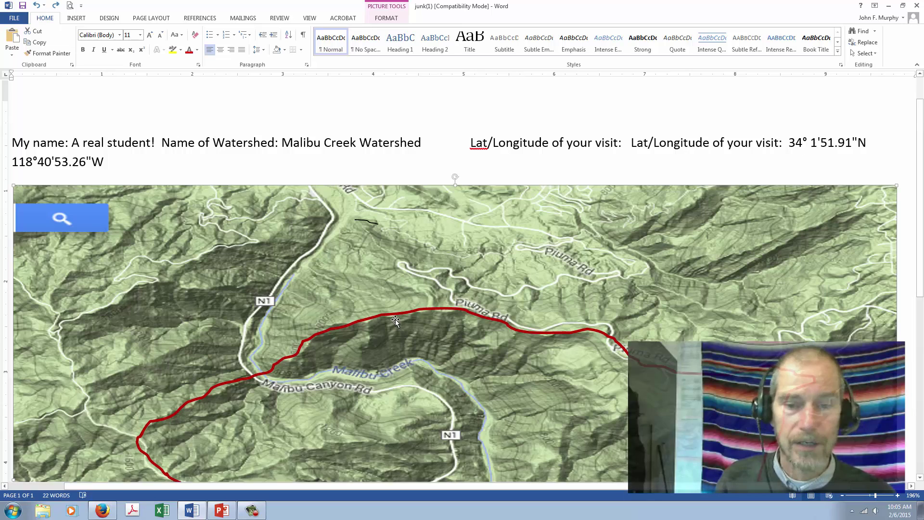
{"action": "scroll", "coordinate": [395, 323], "scroll_direction": "down", "scroll_amount": 3}
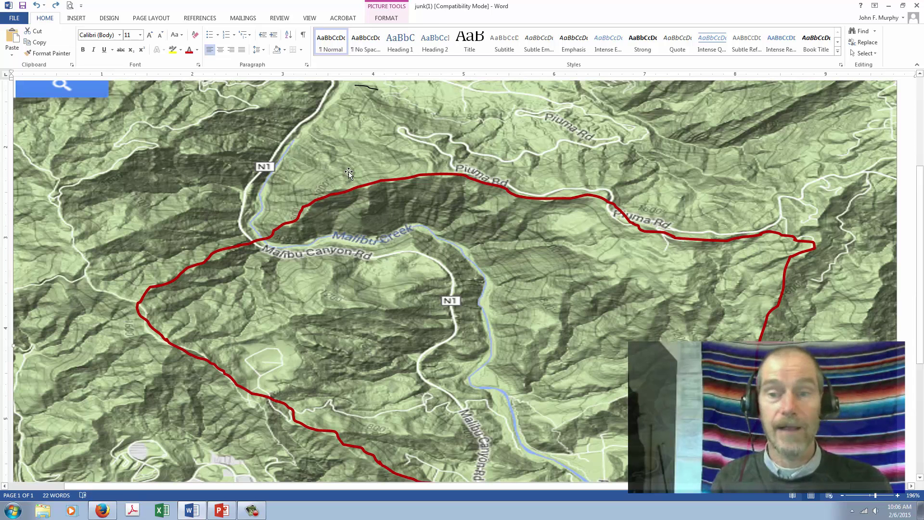
{"action": "left_click", "coordinate": [873, 495]}
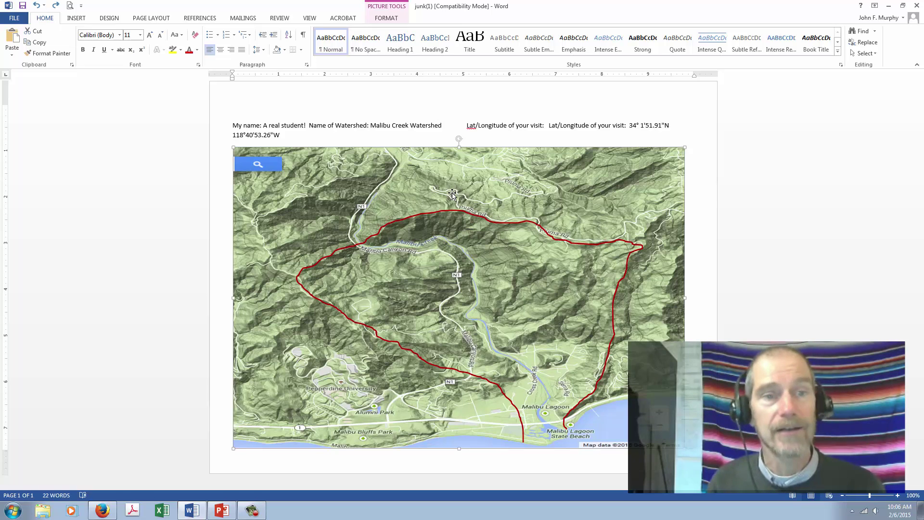
{"action": "left_click", "coordinate": [76, 19]}
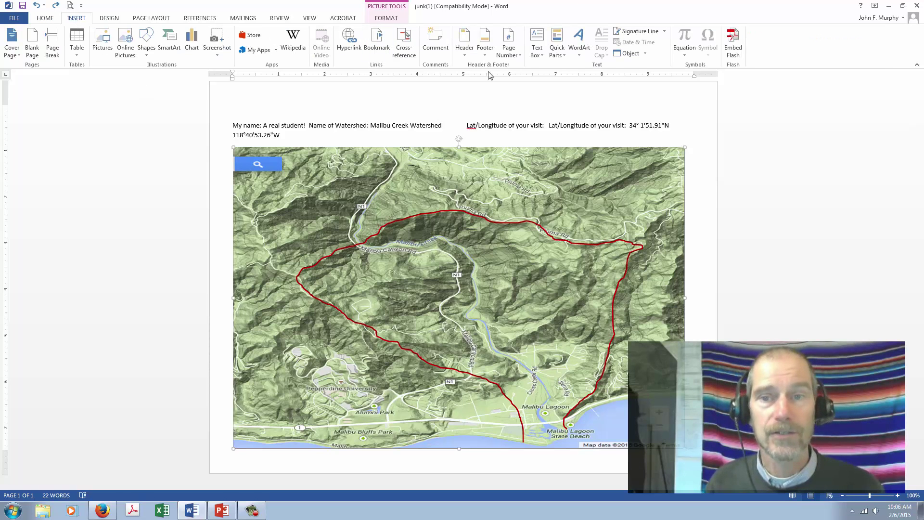
{"action": "left_click", "coordinate": [537, 44]}
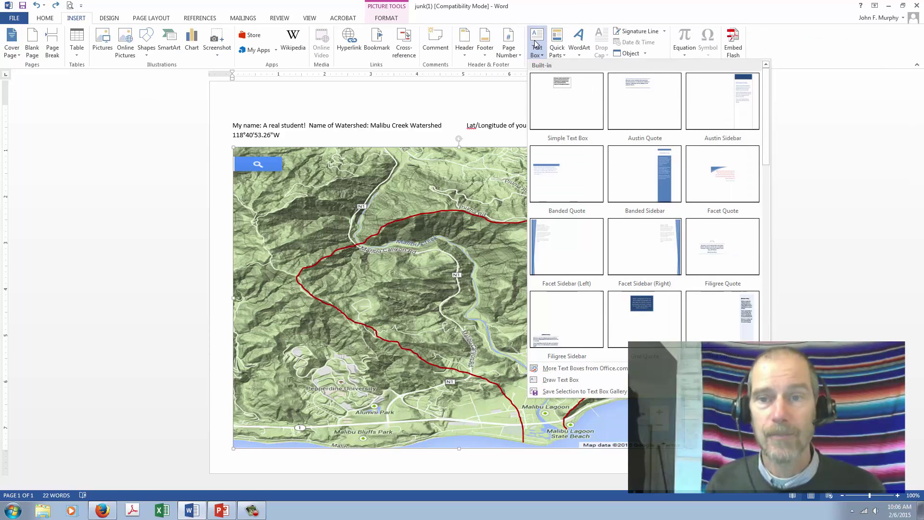
{"action": "left_click", "coordinate": [561, 104]}
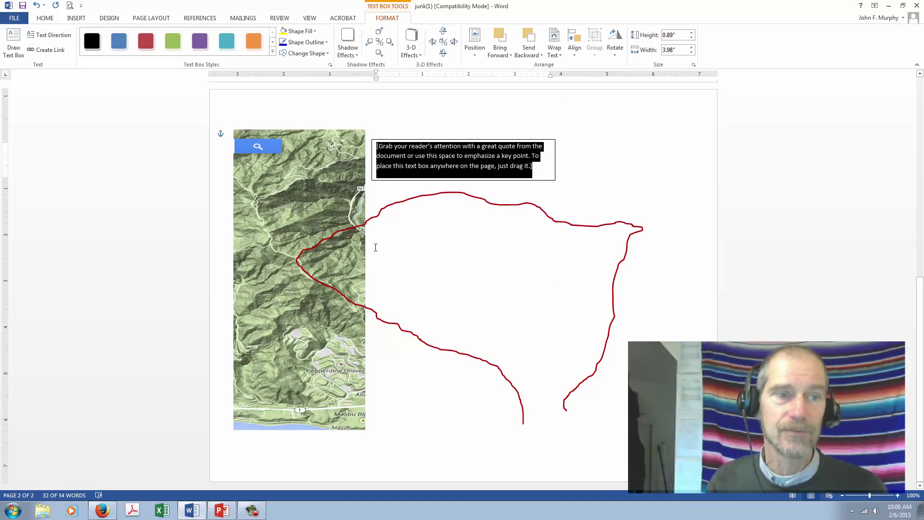
{"action": "left_click", "coordinate": [36, 5]}
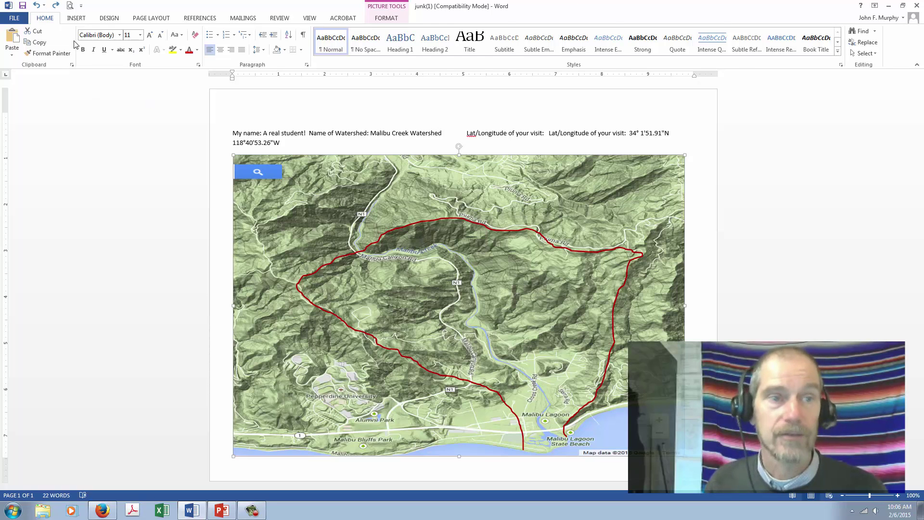
{"action": "left_click", "coordinate": [76, 19]}
{"action": "left_click", "coordinate": [537, 46]}
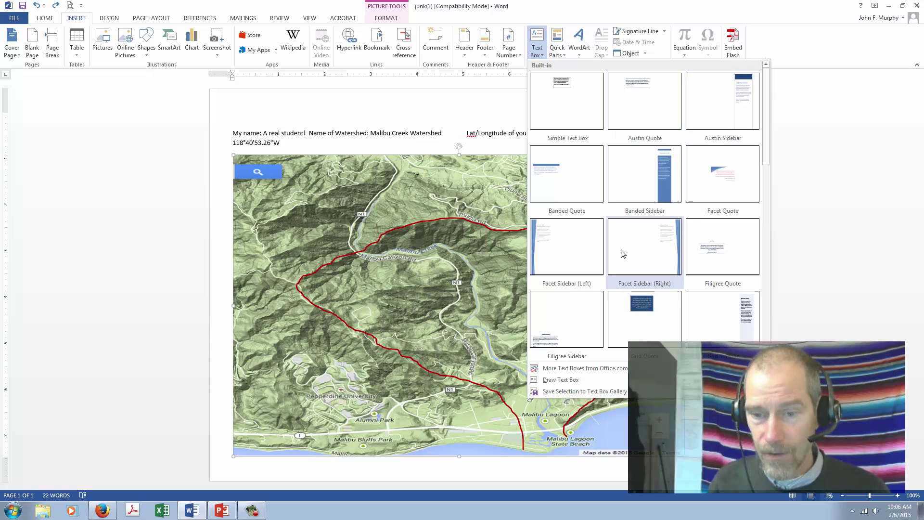
{"action": "left_click", "coordinate": [560, 380]}
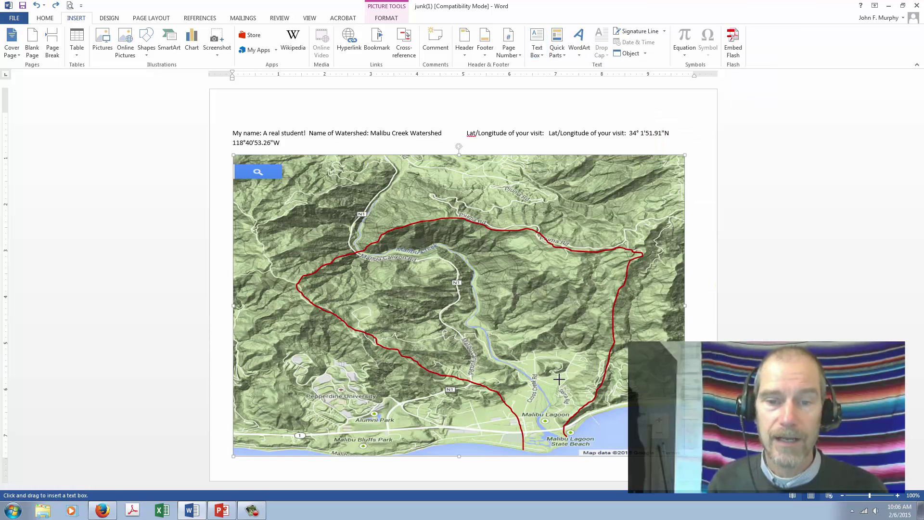
{"action": "left_click", "coordinate": [381, 189]}
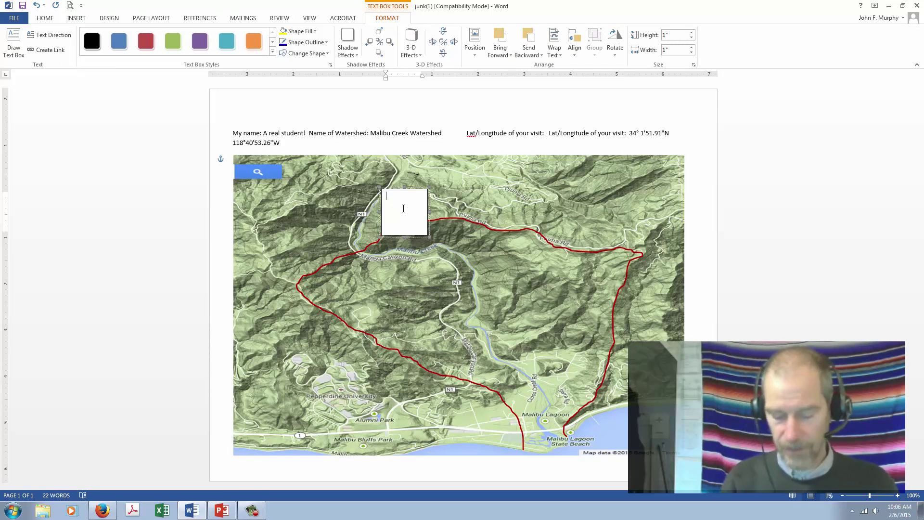
{"action": "type", "text": "Jadfljadlfkjasldkfjl;kdfjs"}
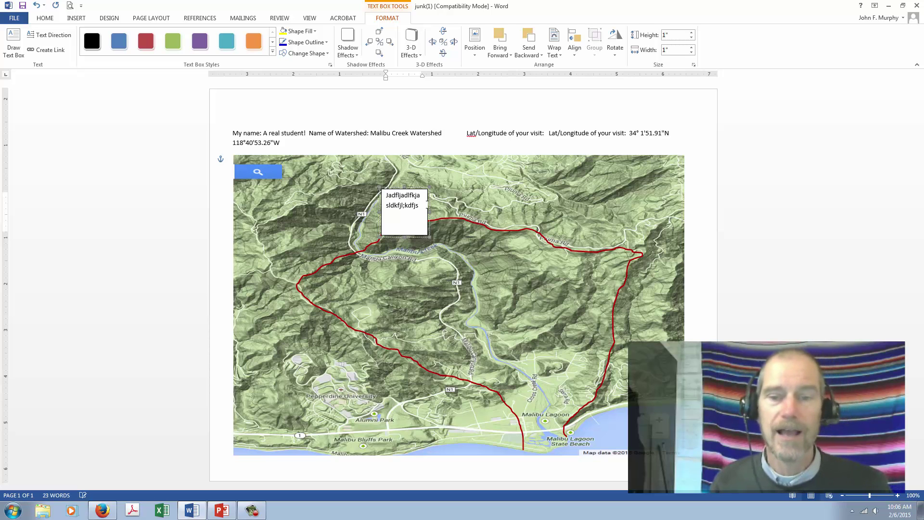
{"action": "left_click_drag", "start_coordinate": [428, 237], "coordinate": [416, 207]}
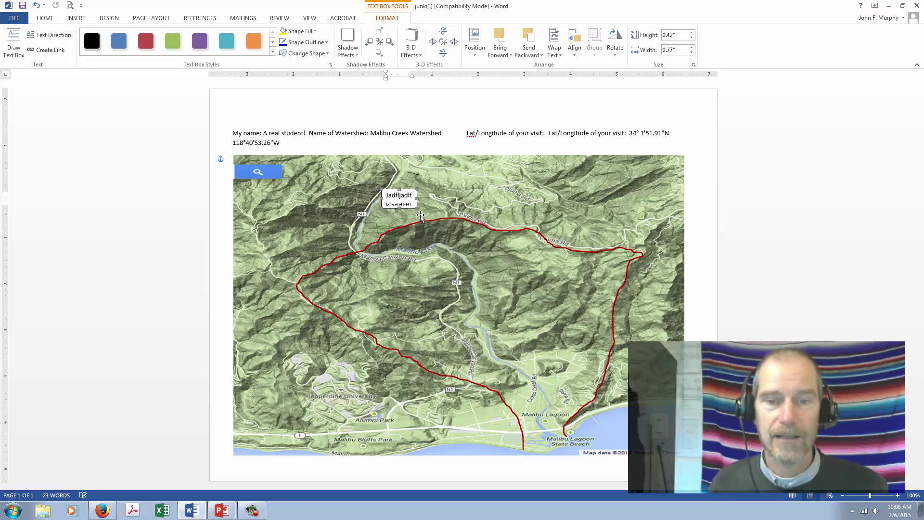
{"action": "left_click_drag", "start_coordinate": [494, 260], "coordinate": [536, 284]}
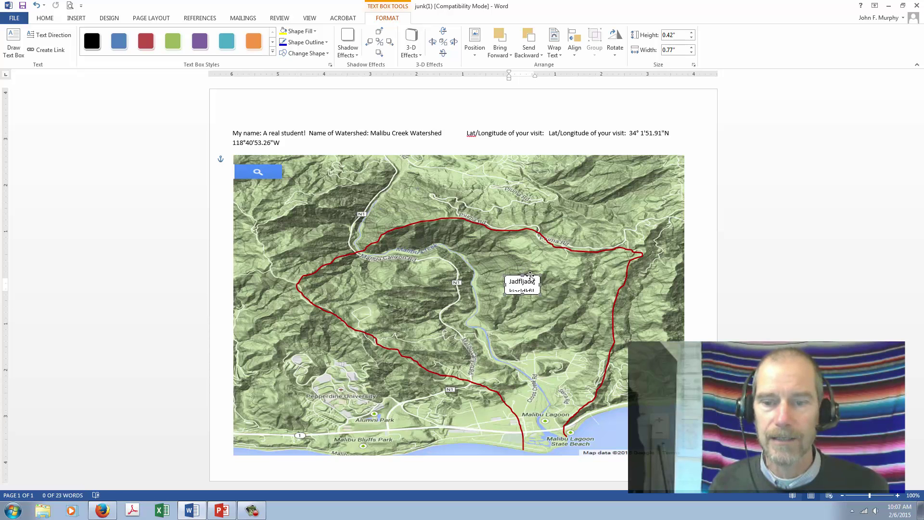
{"action": "right_click", "coordinate": [529, 277]}
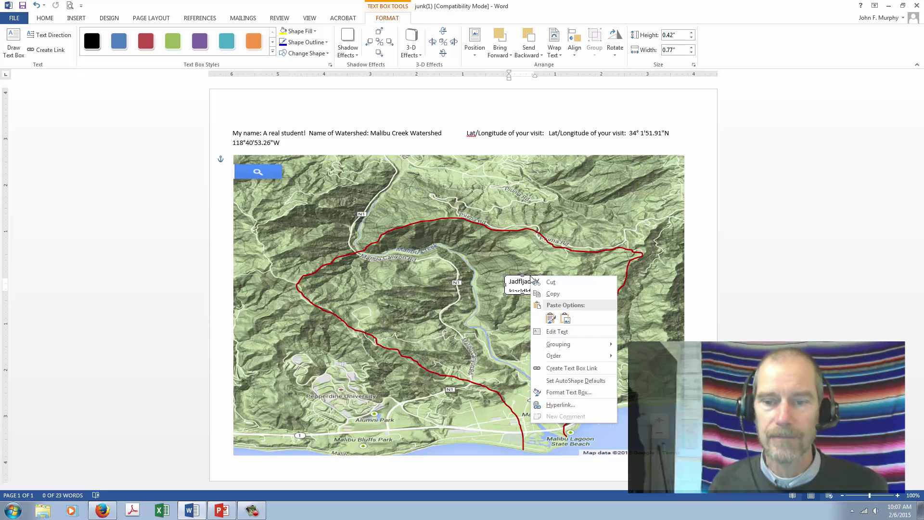
{"action": "left_click", "coordinate": [566, 392]}
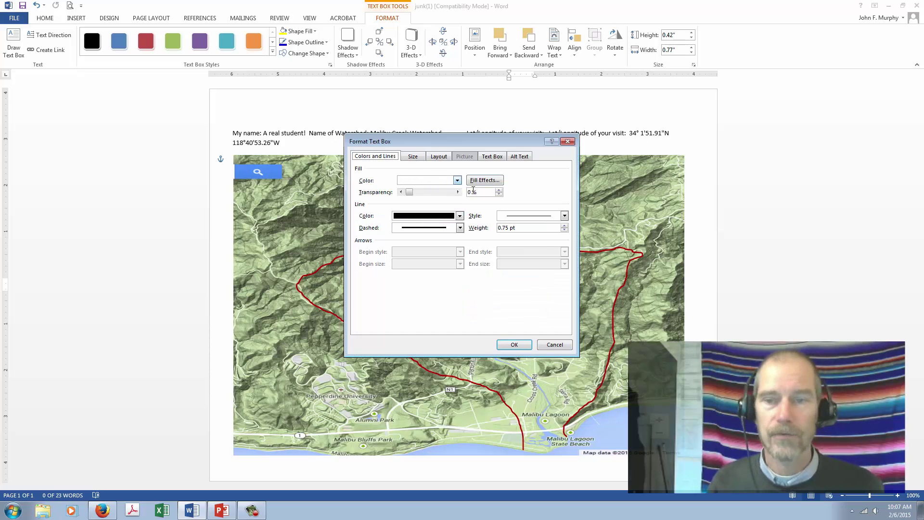
{"action": "left_click", "coordinate": [567, 141]}
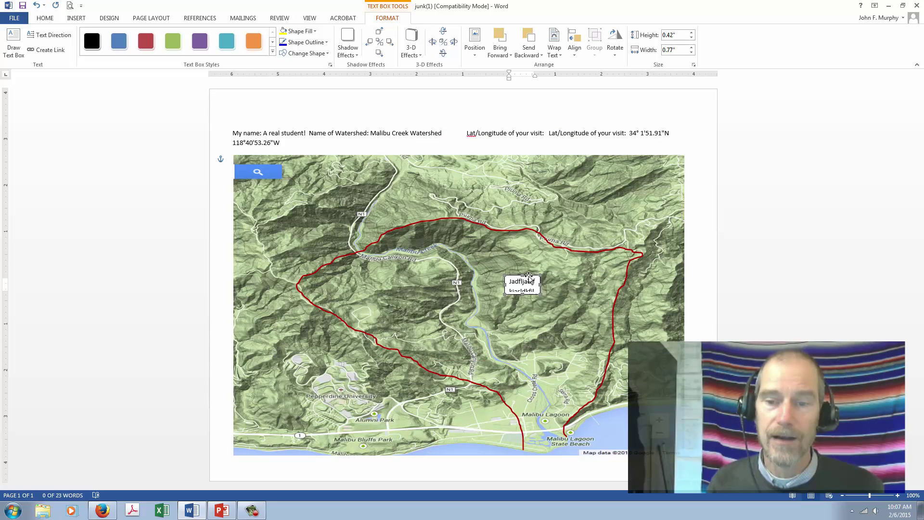
Move the text box to the map's upper right, select the map, and switch to PowerPoint
{"action": "left_click_drag", "start_coordinate": [528, 278], "coordinate": [578, 192]}
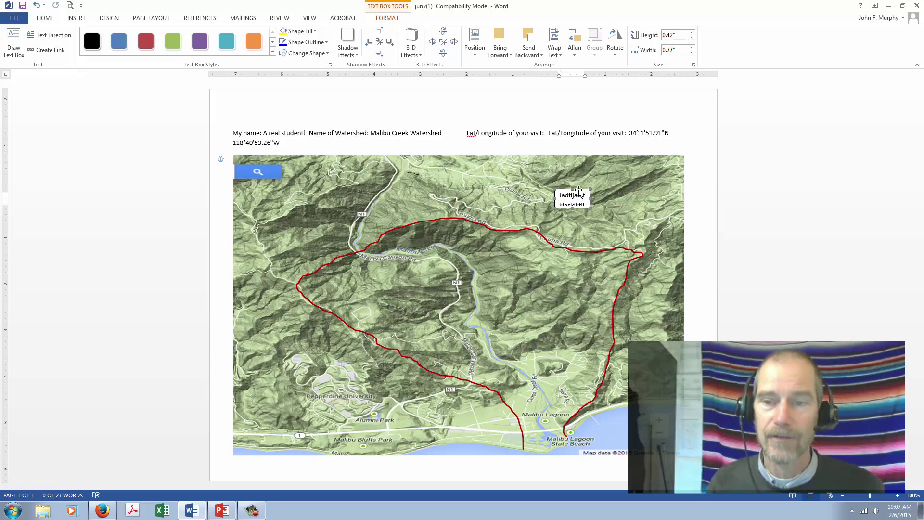
{"action": "left_click", "coordinate": [315, 230]}
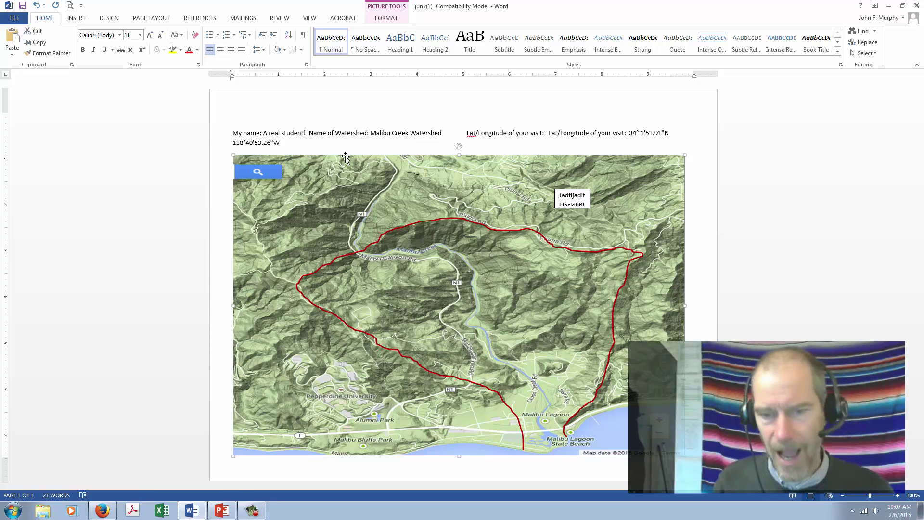
{"action": "left_click", "coordinate": [225, 514]}
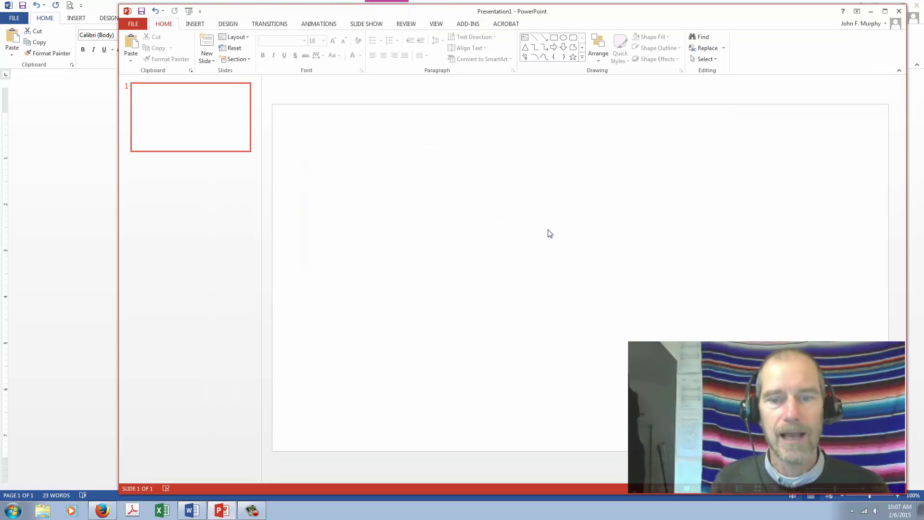
Paste the copied watershed map onto the empty slide using the Picture paste option
{"action": "right_click", "coordinate": [489, 182]}
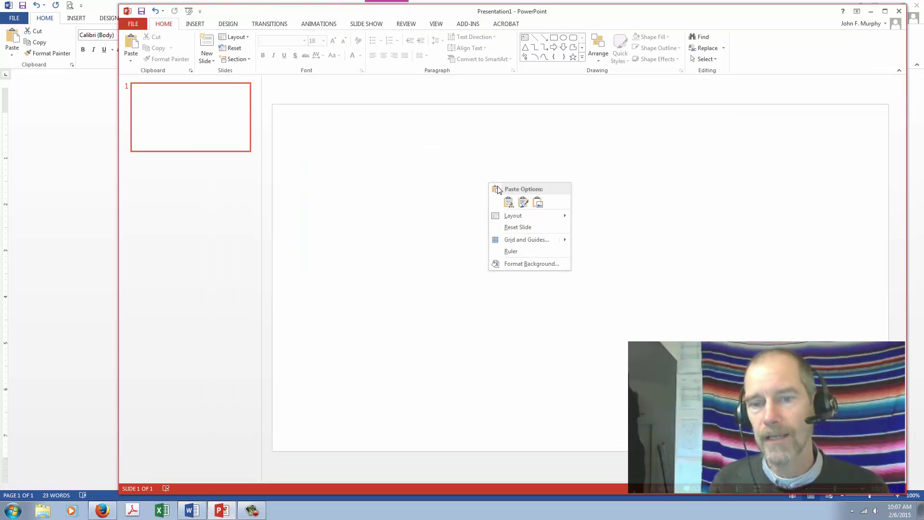
{"action": "left_click", "coordinate": [538, 205]}
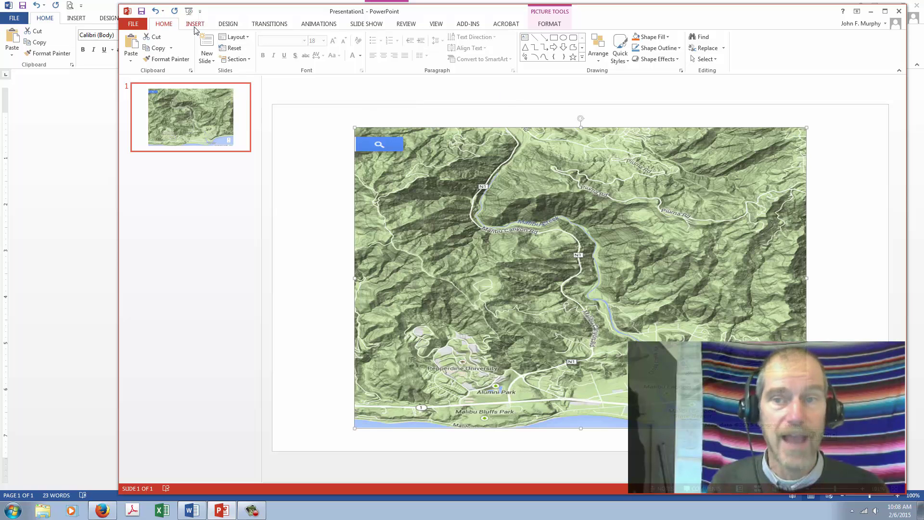
{"action": "left_click", "coordinate": [526, 39]}
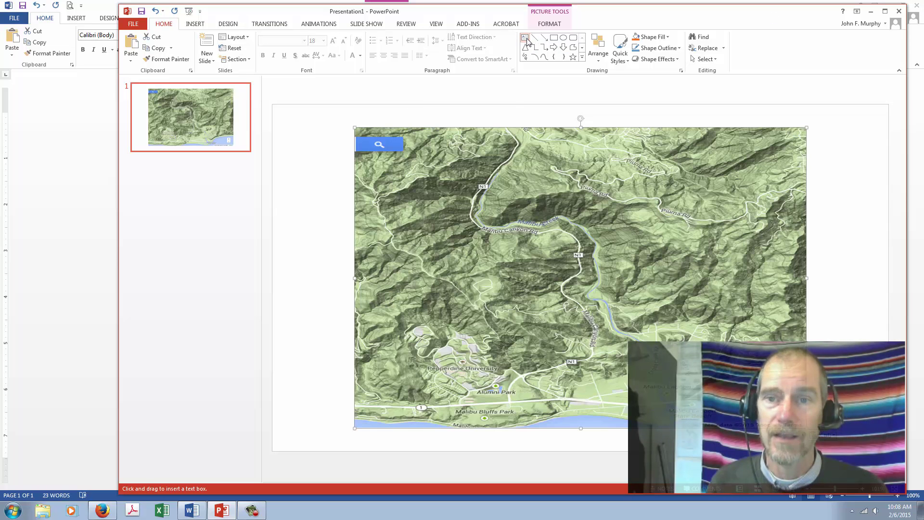
Draw a text box on the map with sample text and shift it down and left
{"action": "left_click", "coordinate": [570, 154]}
{"action": "type", "text": "ldfjklasdkf'sad;kf'a;sk"}
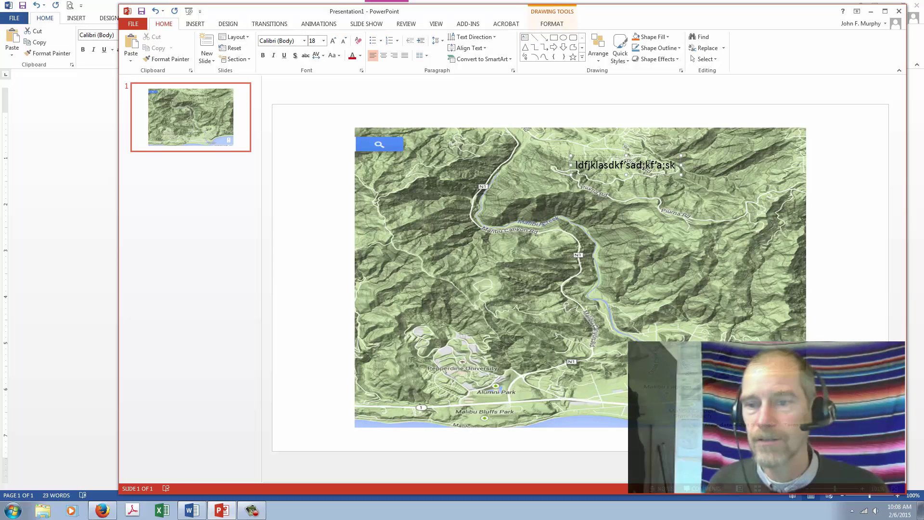
{"action": "left_click_drag", "start_coordinate": [645, 156], "coordinate": [631, 193]}
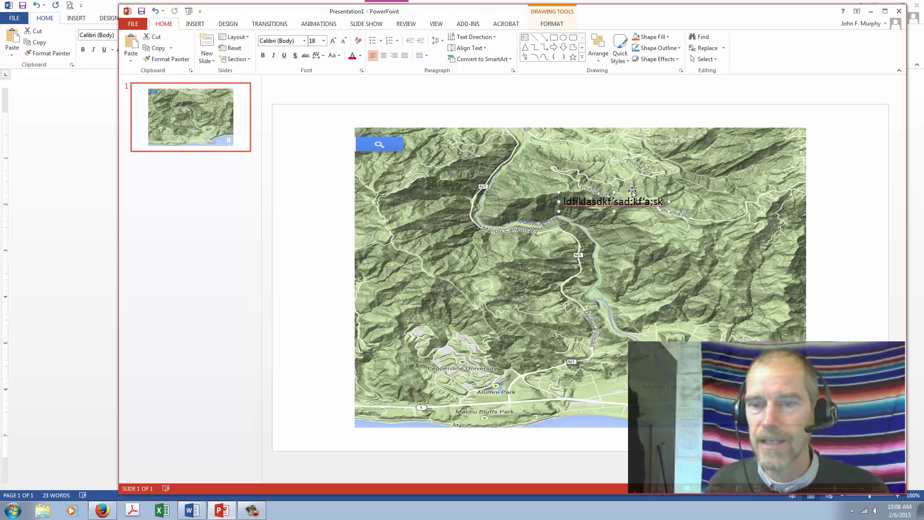
In Format Shape, give the text box a solid white fill at 35% transparency
{"action": "right_click", "coordinate": [631, 192]}
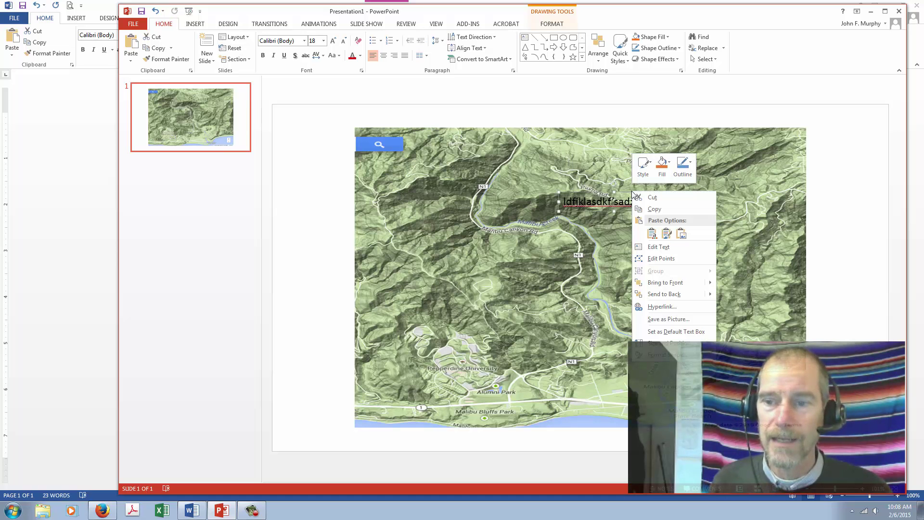
{"action": "left_click", "coordinate": [664, 354]}
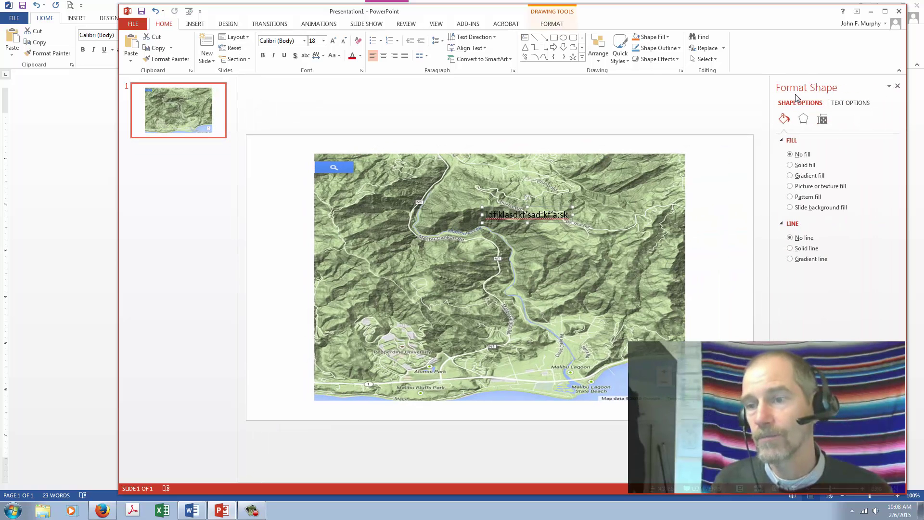
{"action": "left_click", "coordinate": [800, 164]}
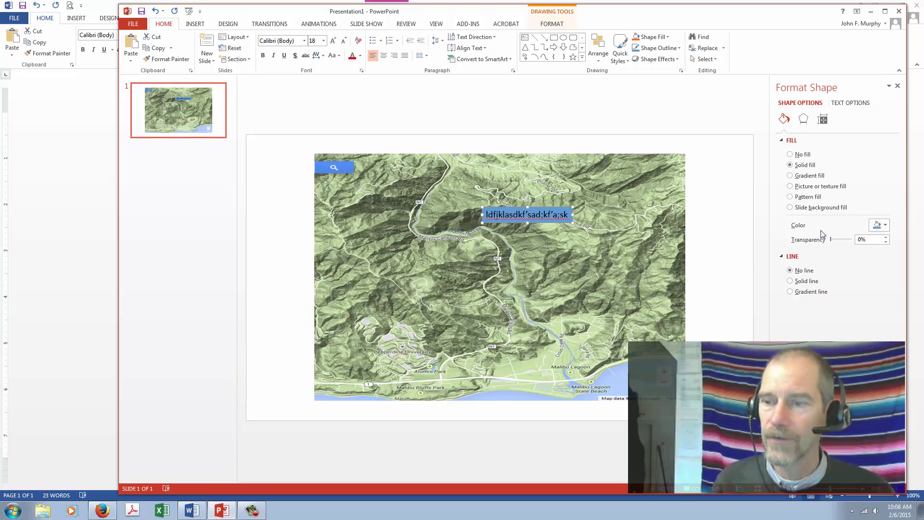
{"action": "left_click", "coordinate": [877, 226]}
{"action": "left_click", "coordinate": [845, 250]}
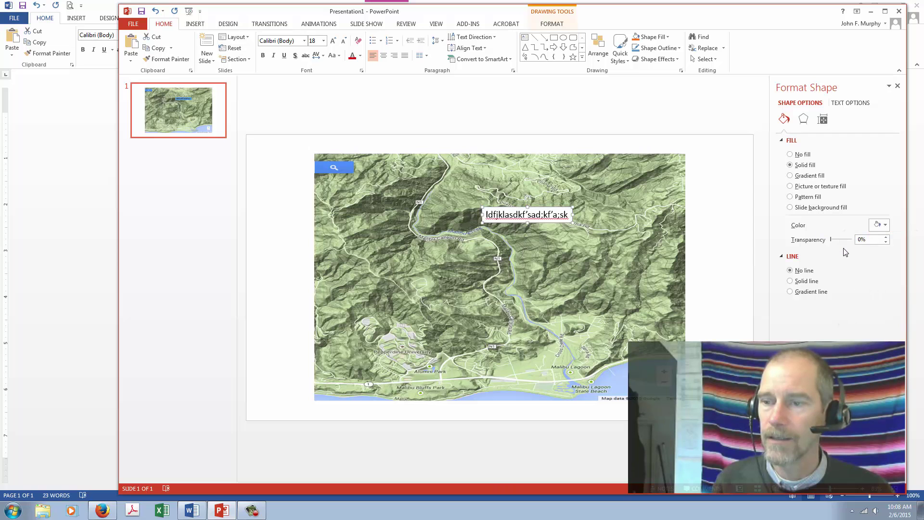
{"action": "left_click_drag", "start_coordinate": [832, 241], "coordinate": [837, 243]}
{"action": "left_click", "coordinate": [547, 213]}
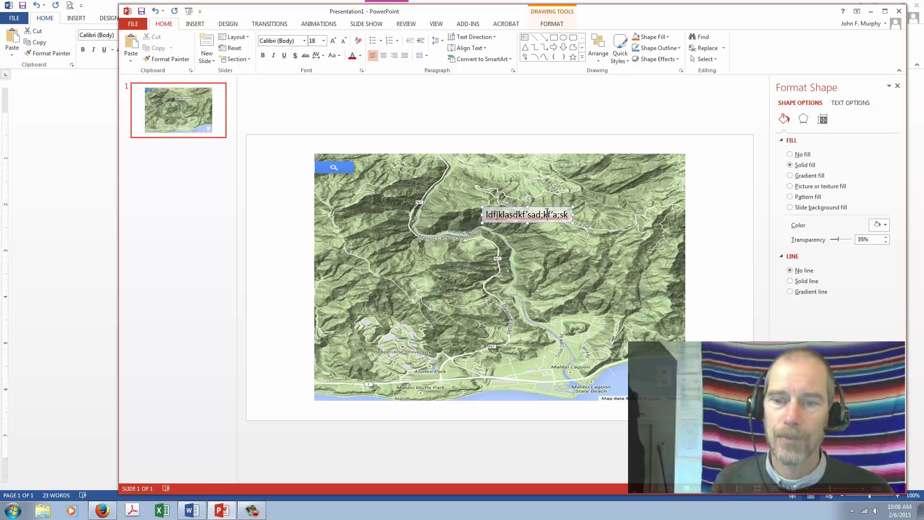
Open the File backstage Info page for the unsaved Presentation1
{"action": "left_click", "coordinate": [130, 26]}
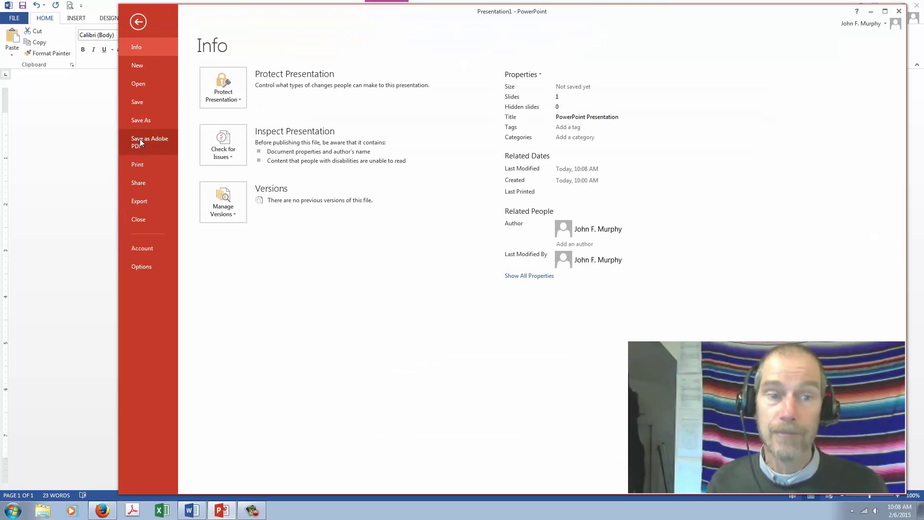